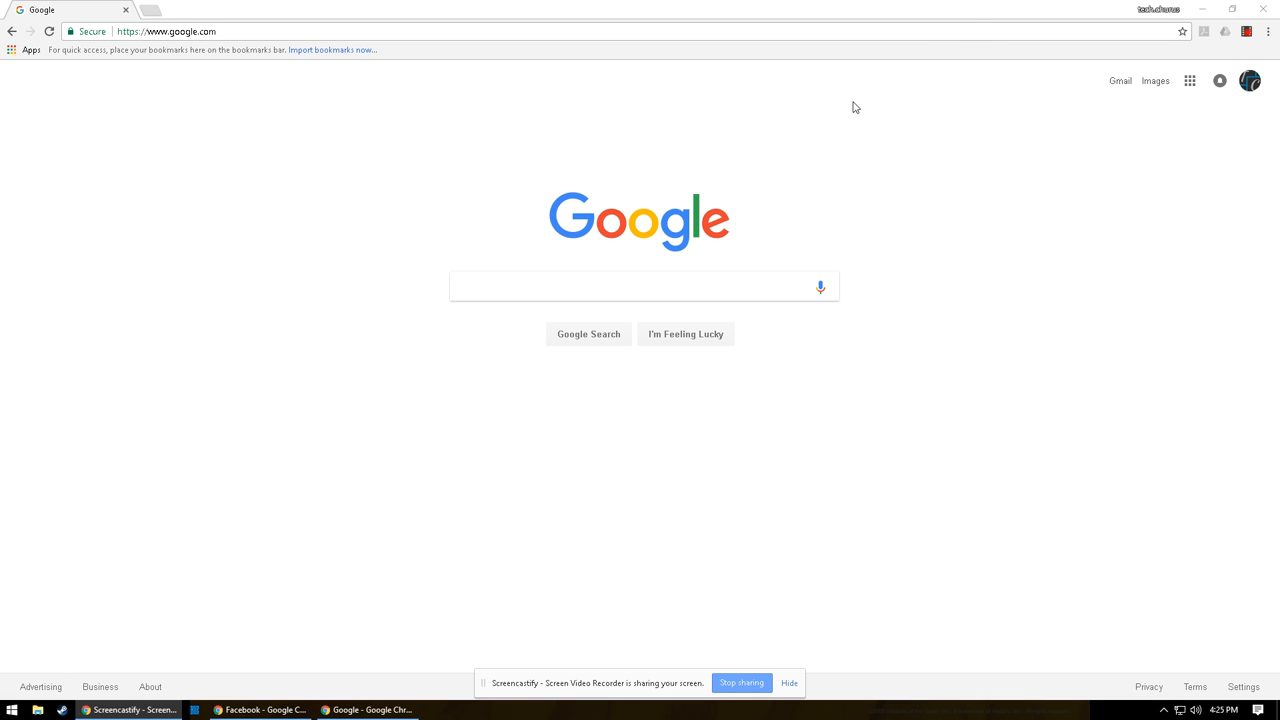
Load classroom.google.com in Chrome, which shows 'No classes here!'.
click(233, 31)
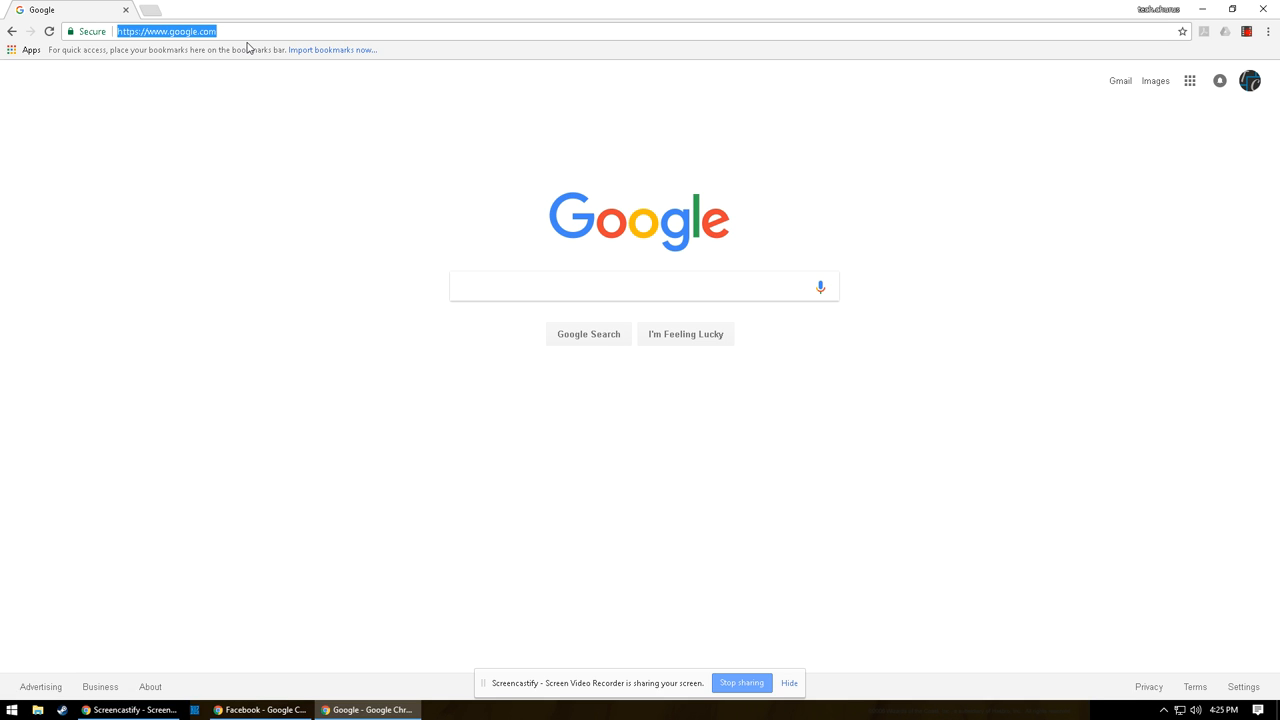
text(classroog)
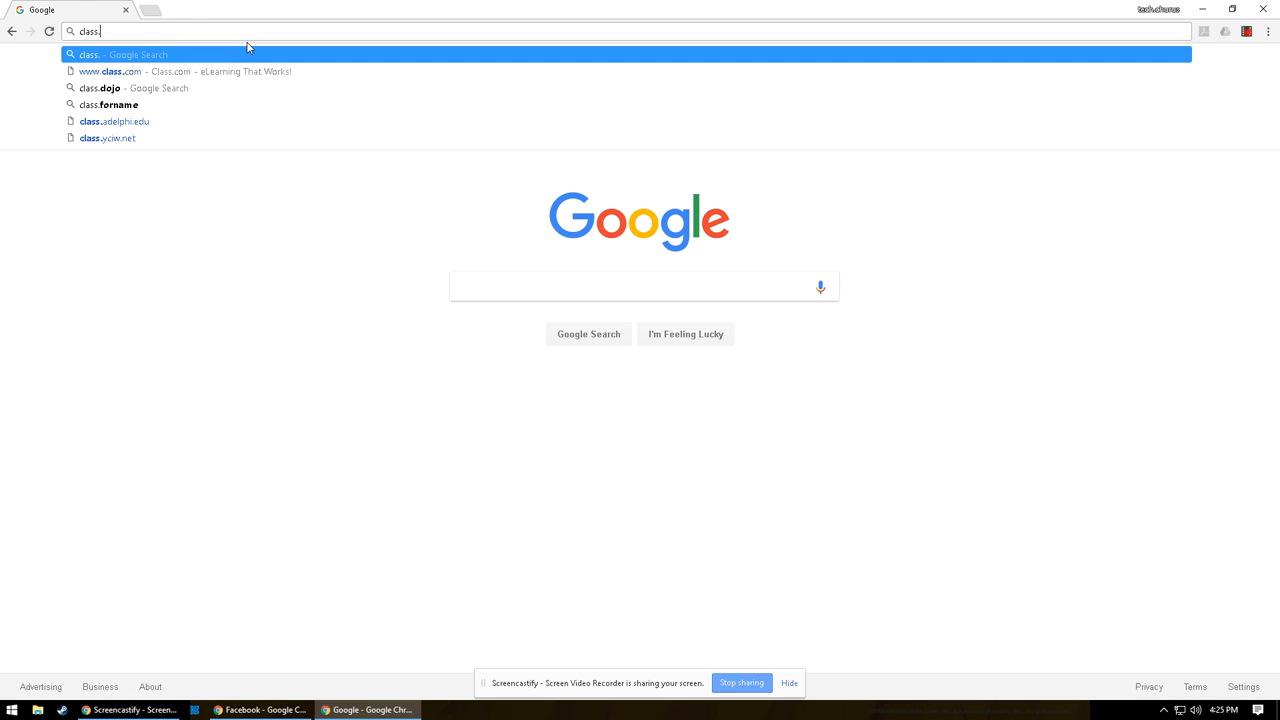
key(BackSpace)
text(m.google.com)
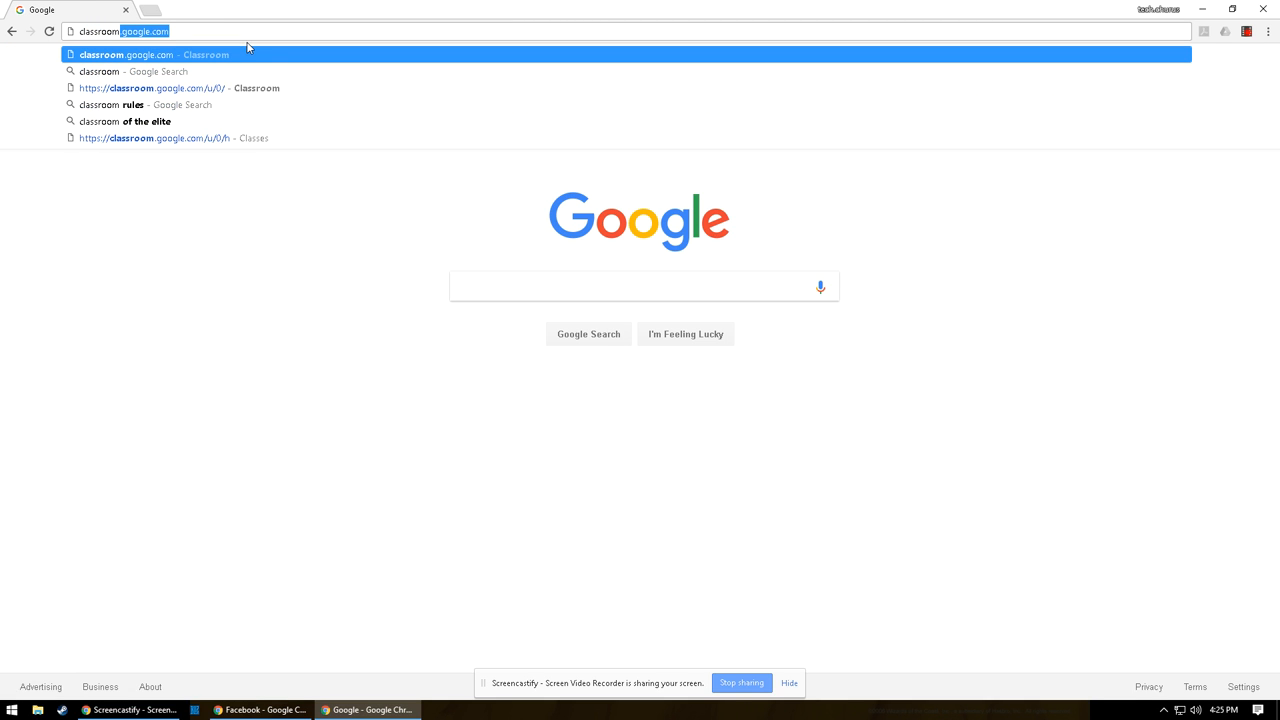
key(Return)
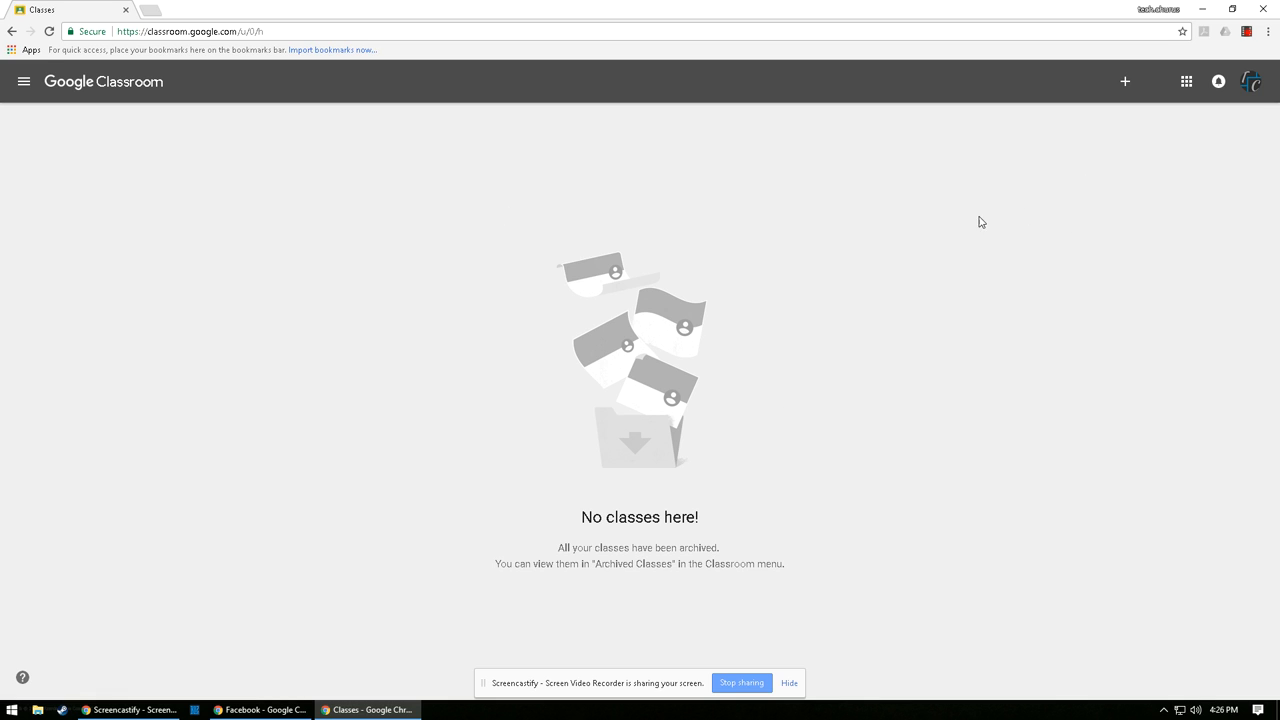
Start creating a new class and accept the school-use notice.
click(1125, 86)
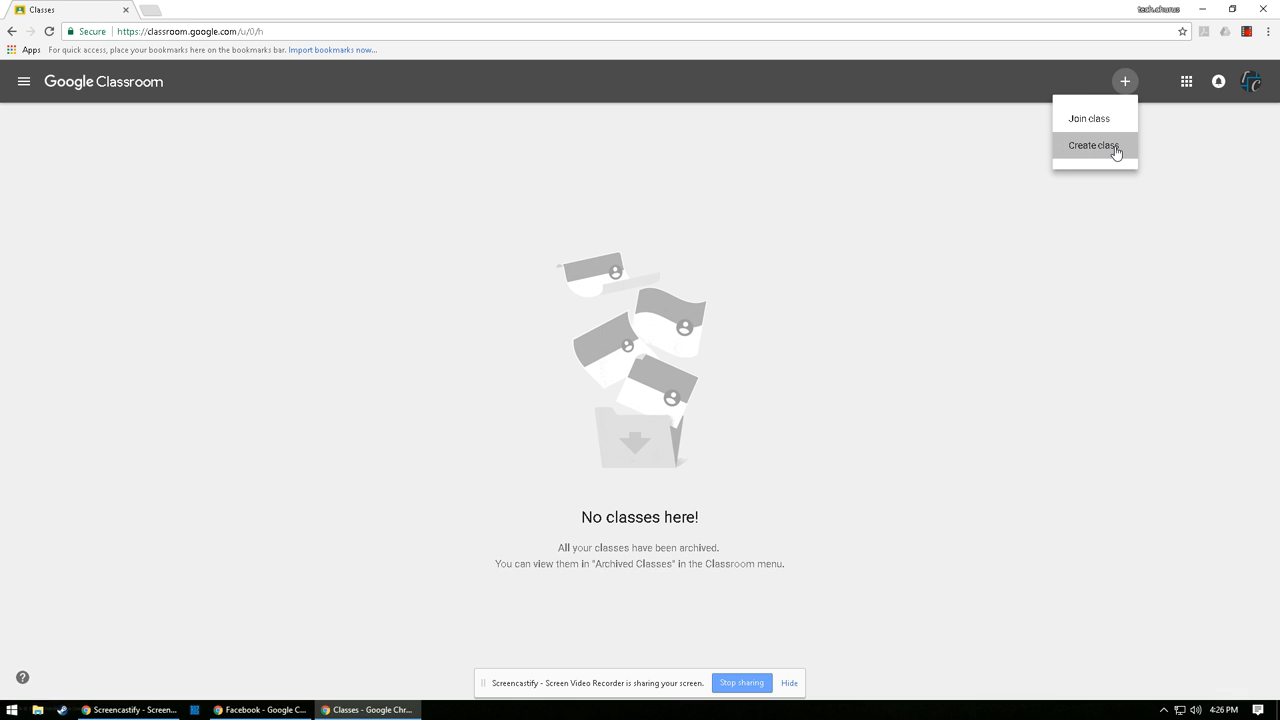
click(1116, 147)
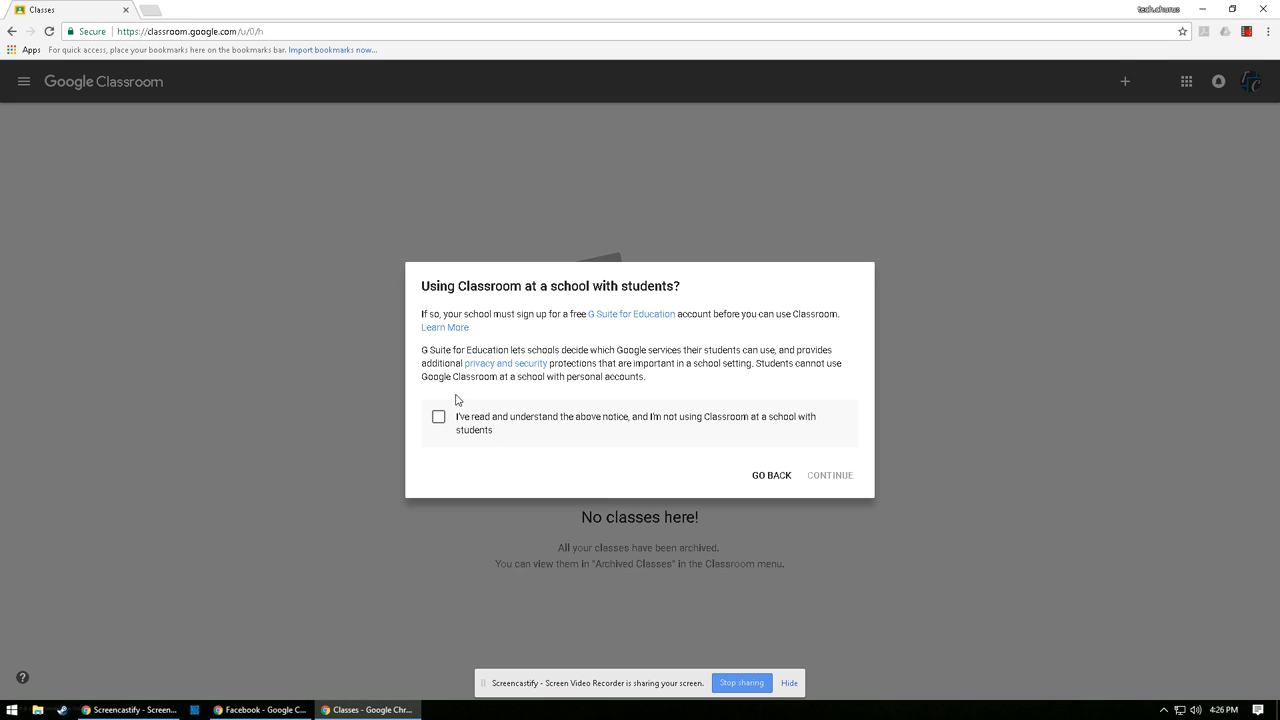
click(499, 430)
click(829, 475)
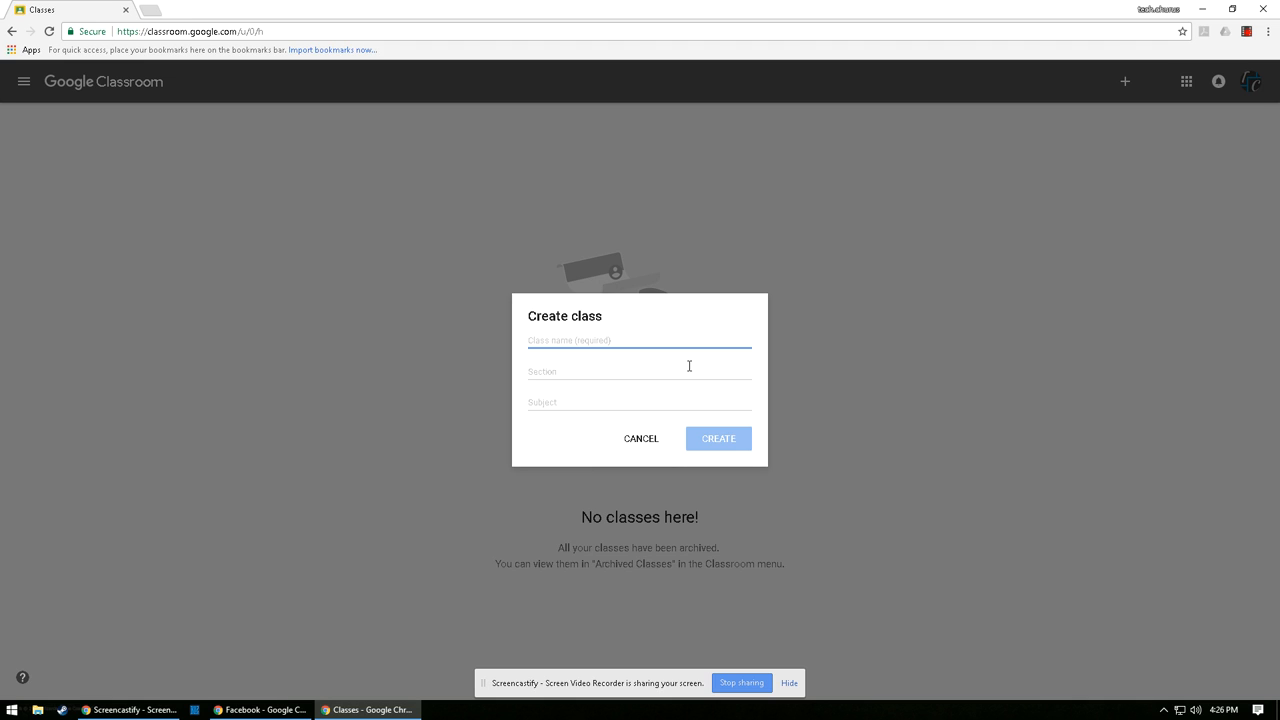
Create the class named 'Demo' with section 1 and subject 'Classroom'.
text(Demo)
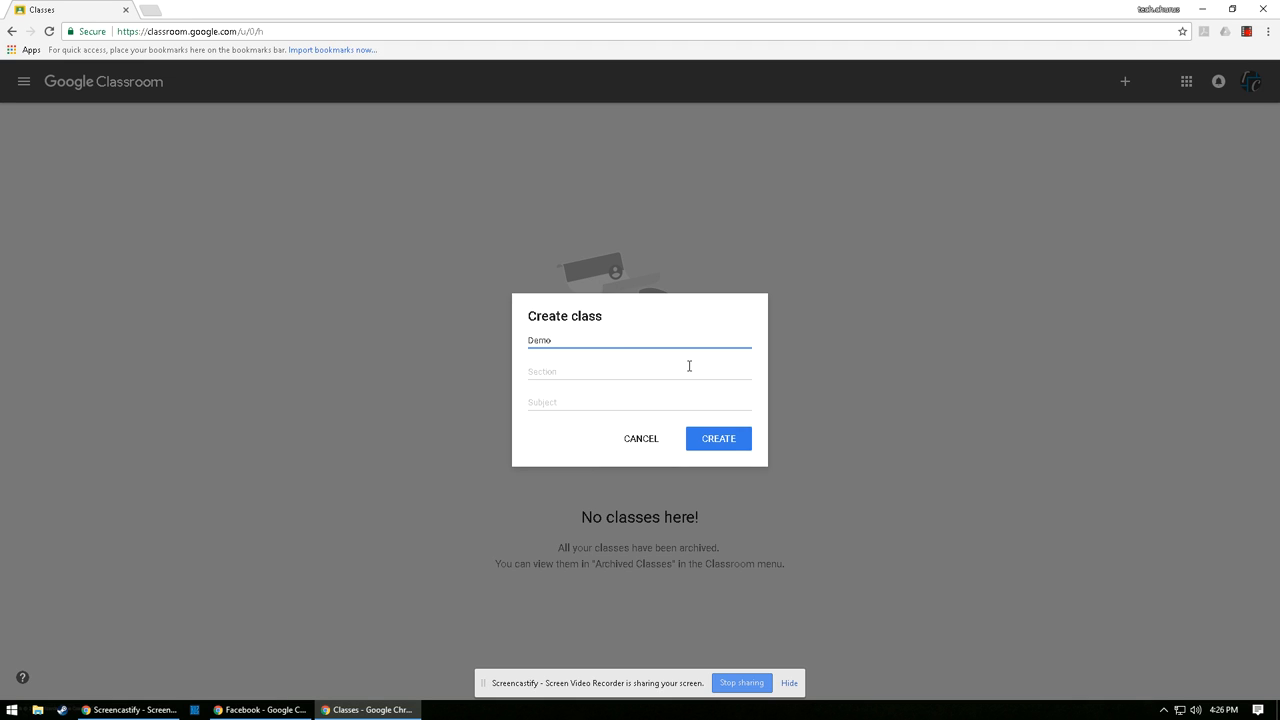
key(Tab)
text(1)
key(Tab)
text(Classroom)
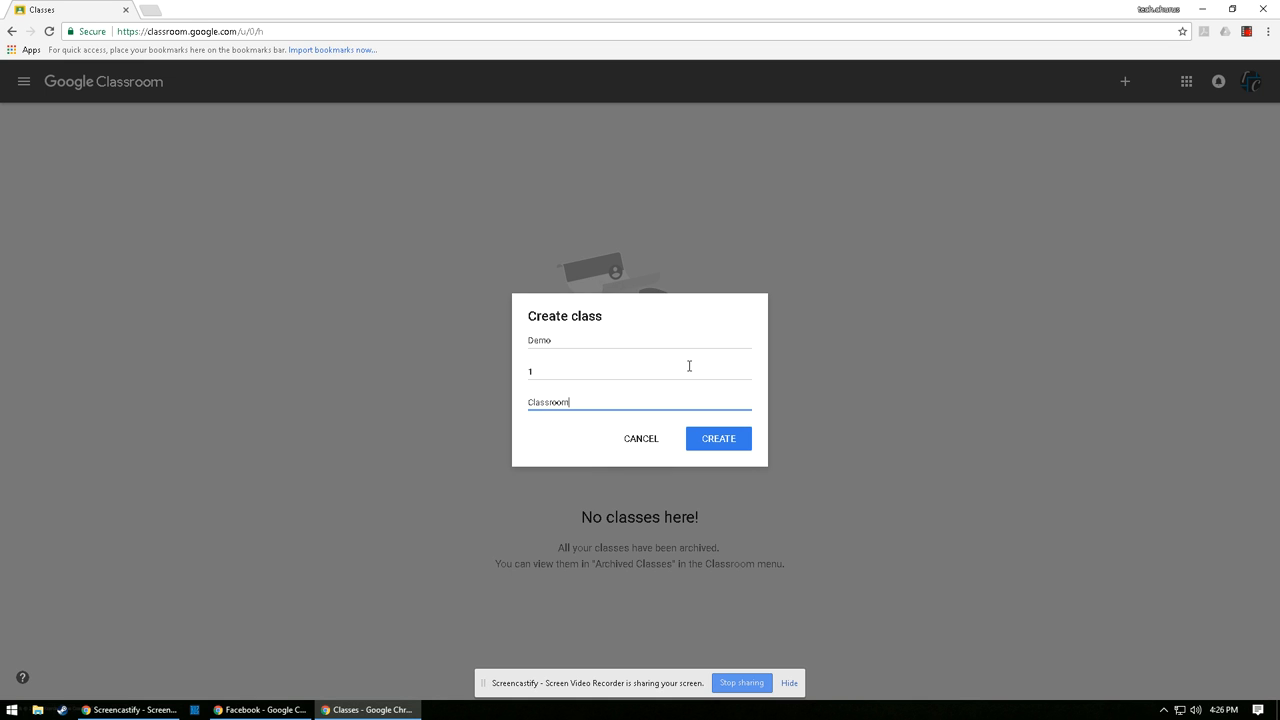
click(724, 436)
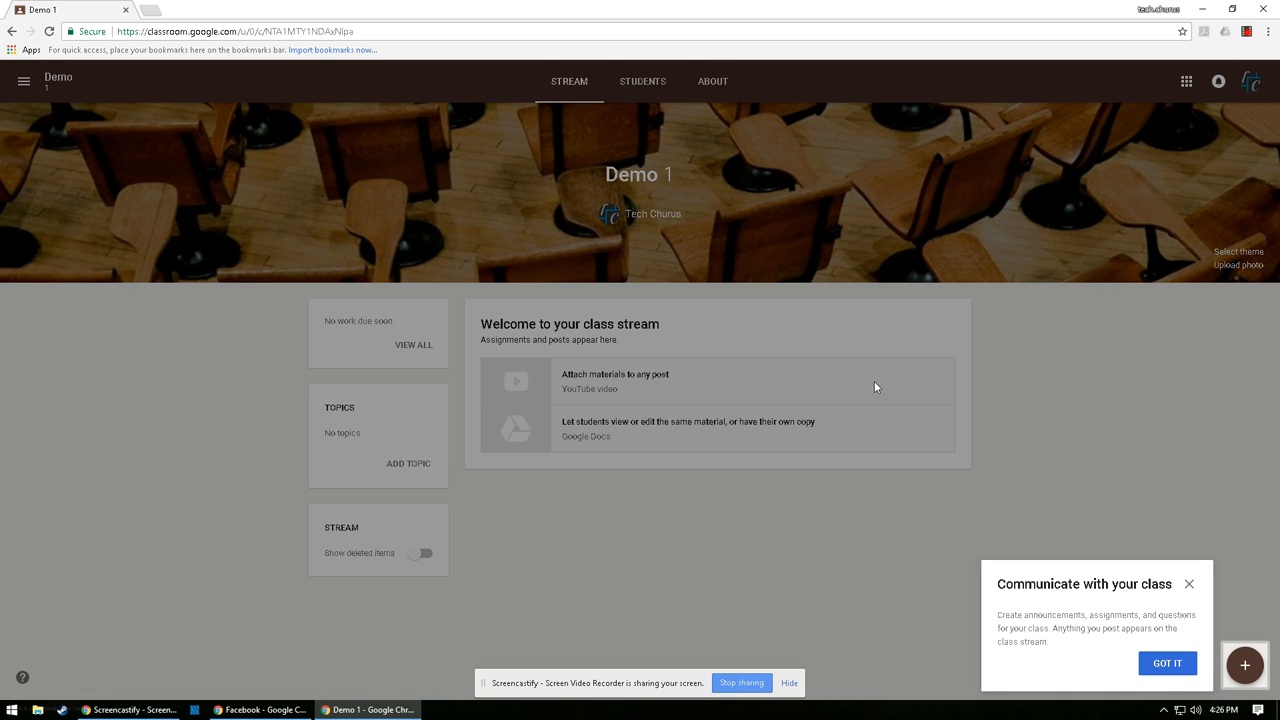
mouse_move(1232, 678)
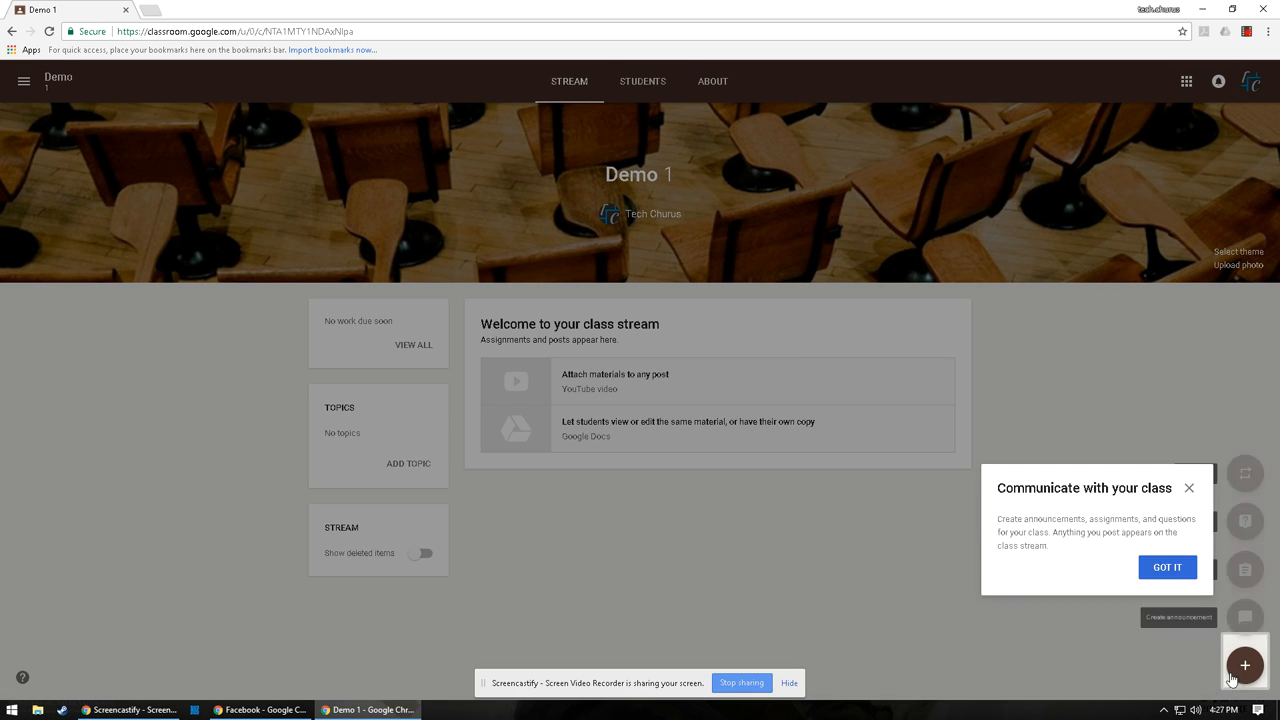
click(1167, 663)
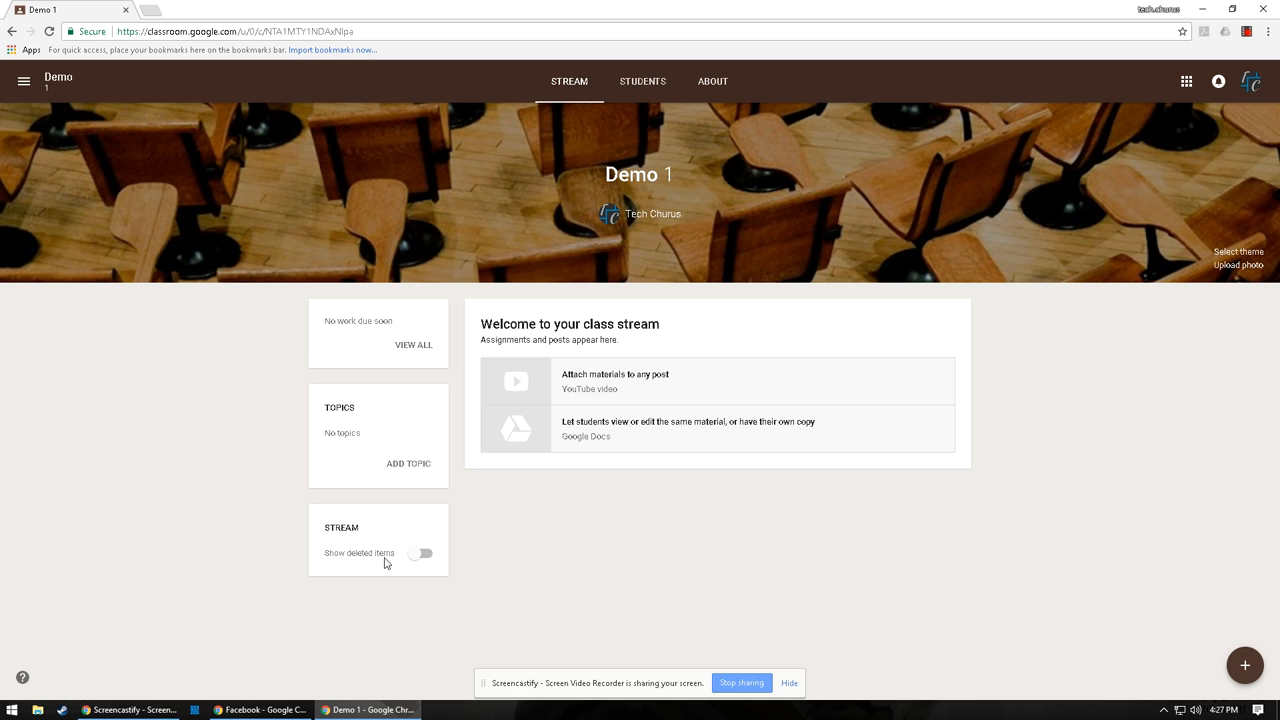
click(643, 84)
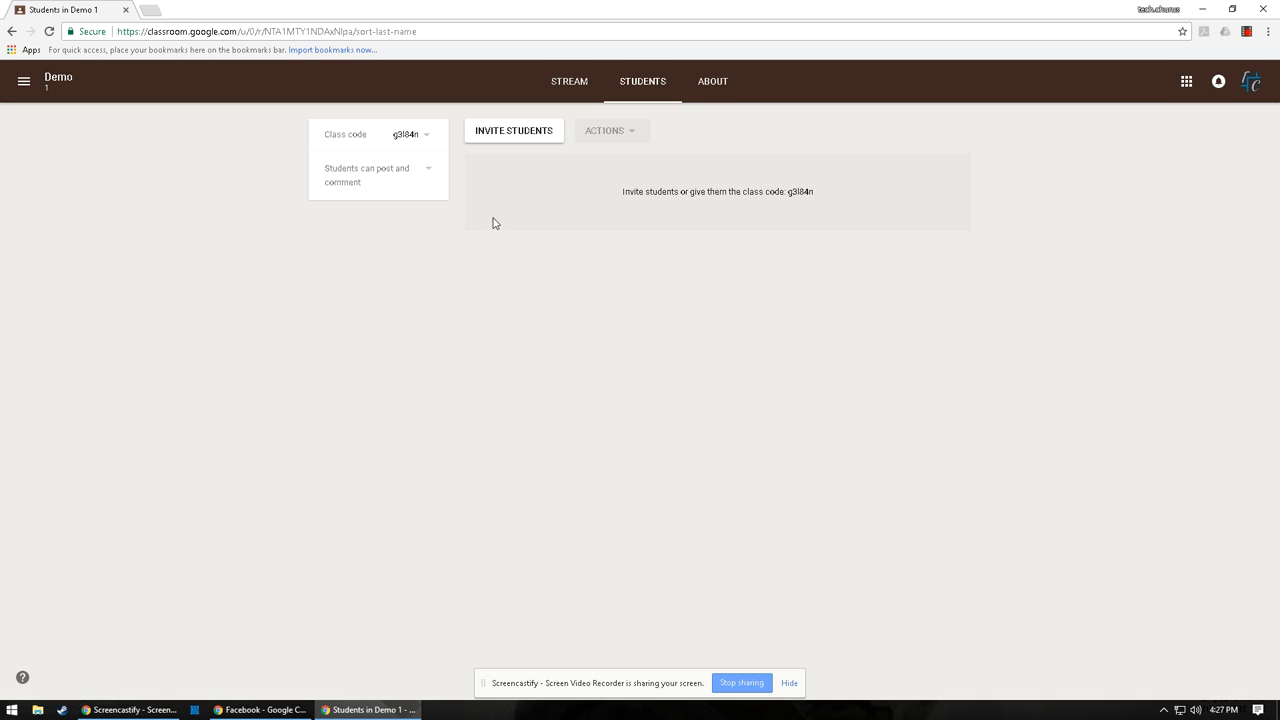
click(706, 86)
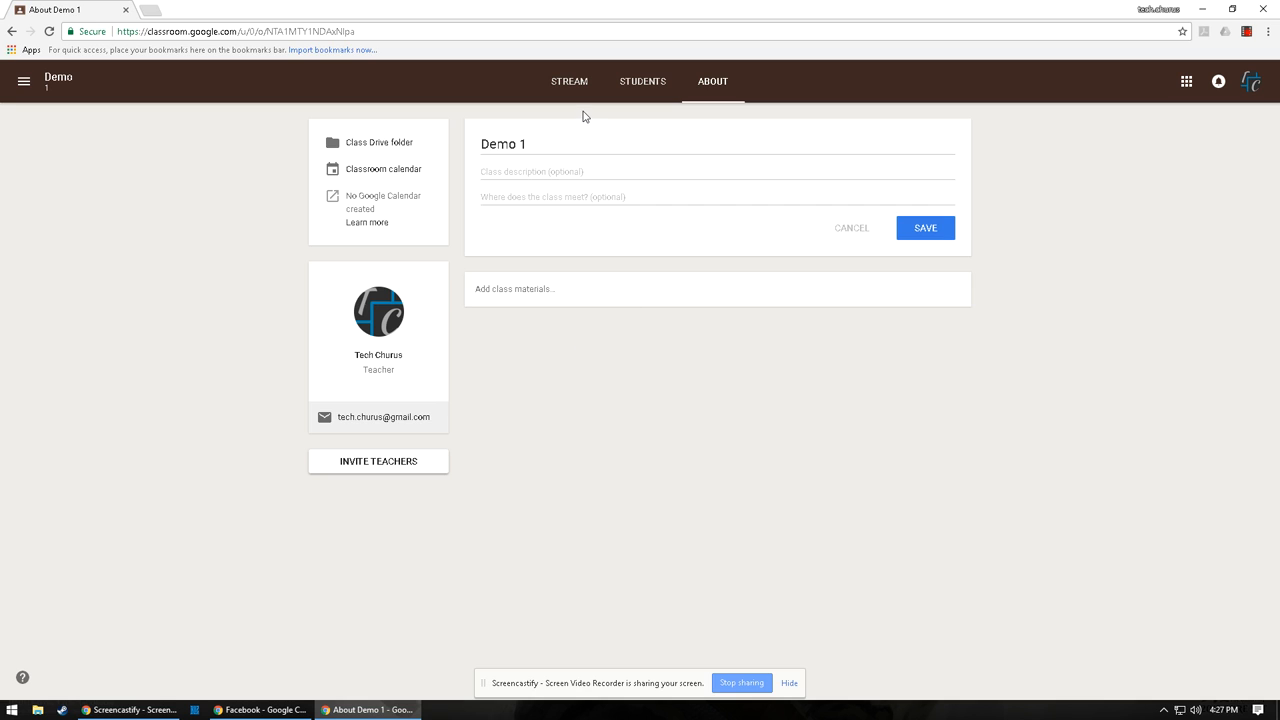
click(648, 93)
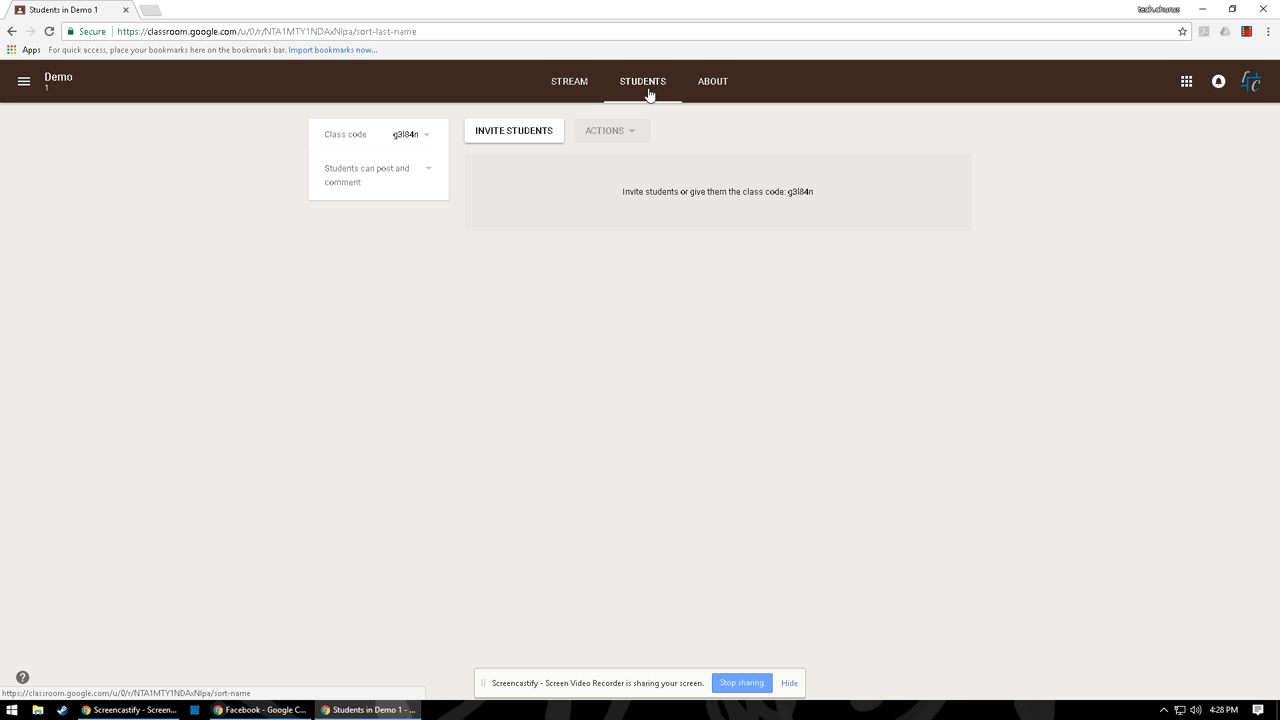
click(493, 133)
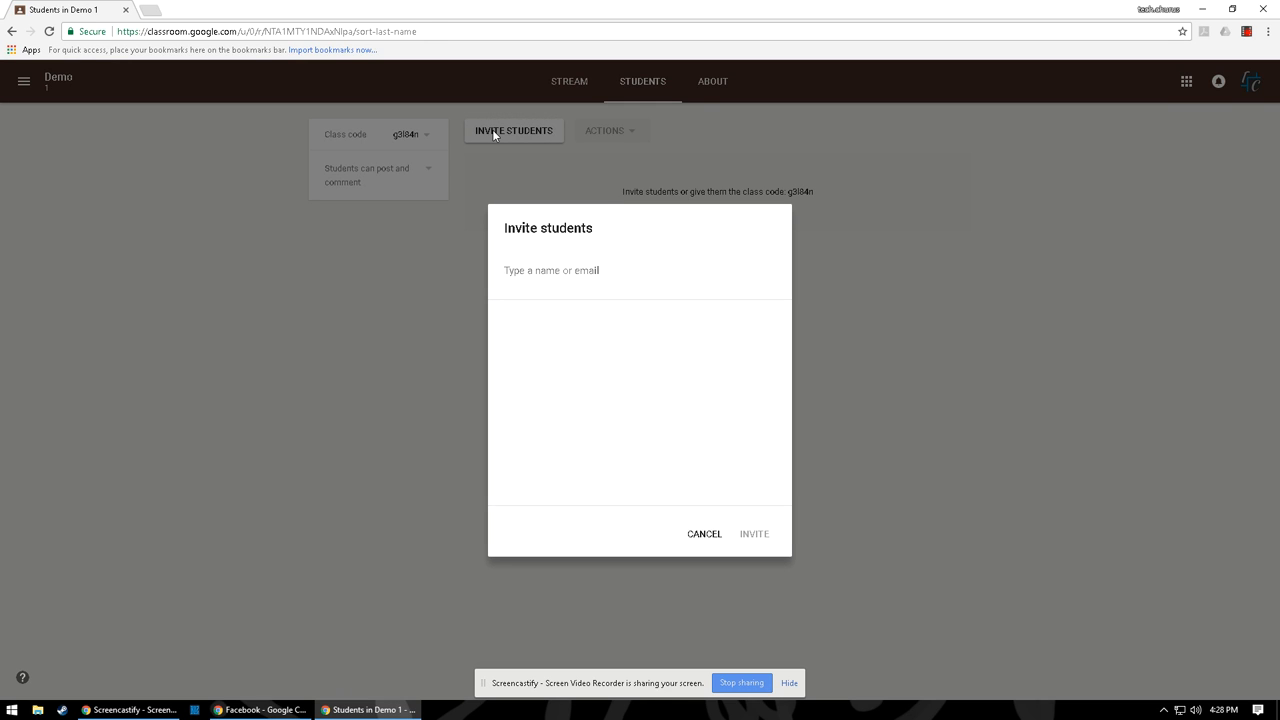
click(540, 145)
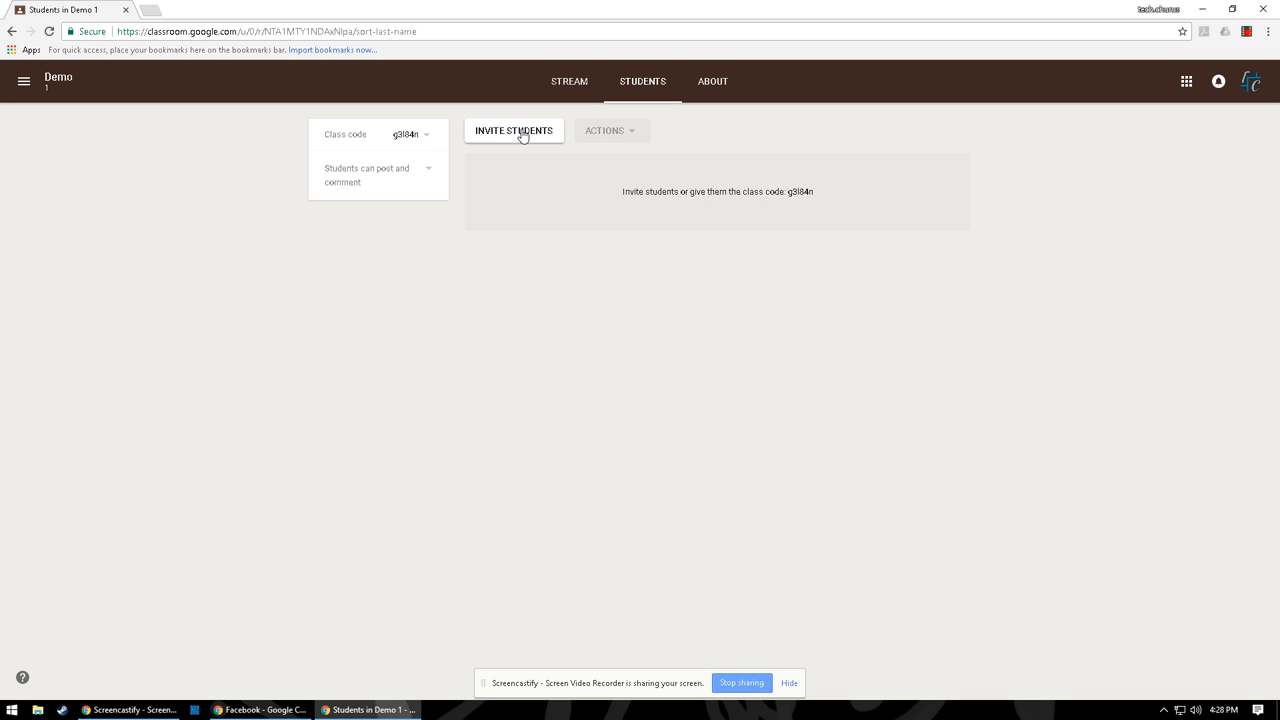
click(521, 132)
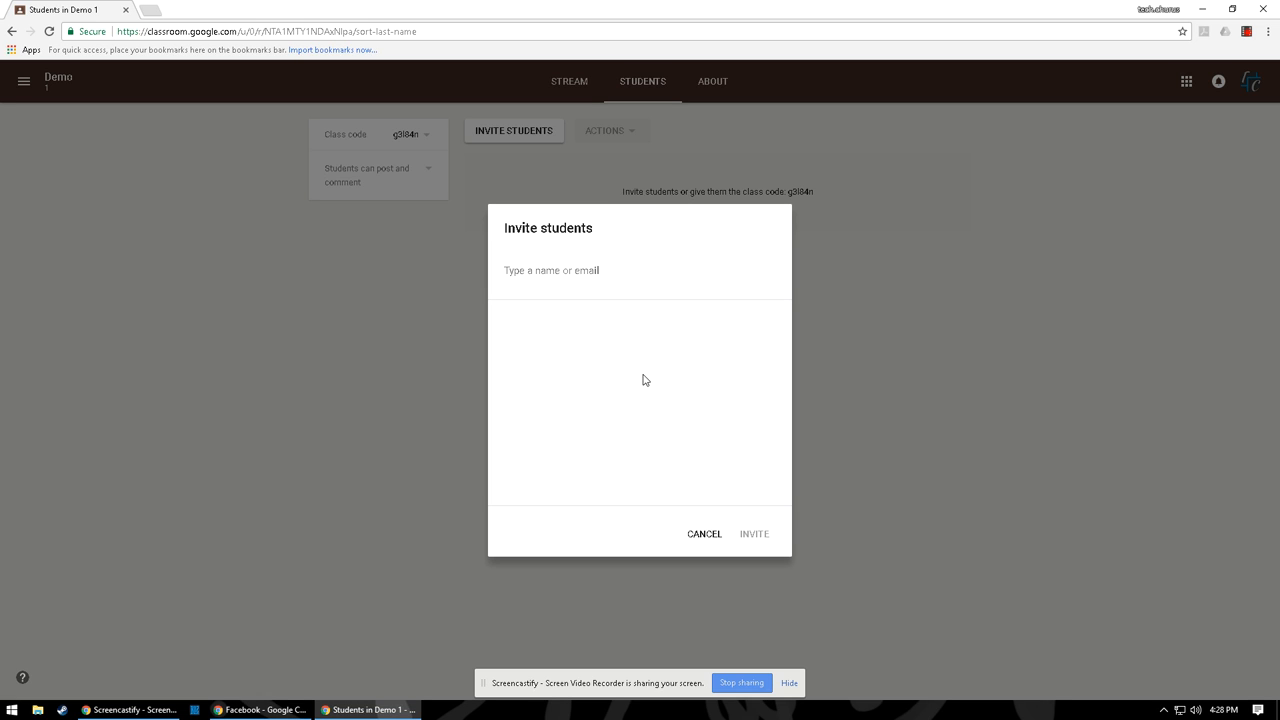
click(714, 543)
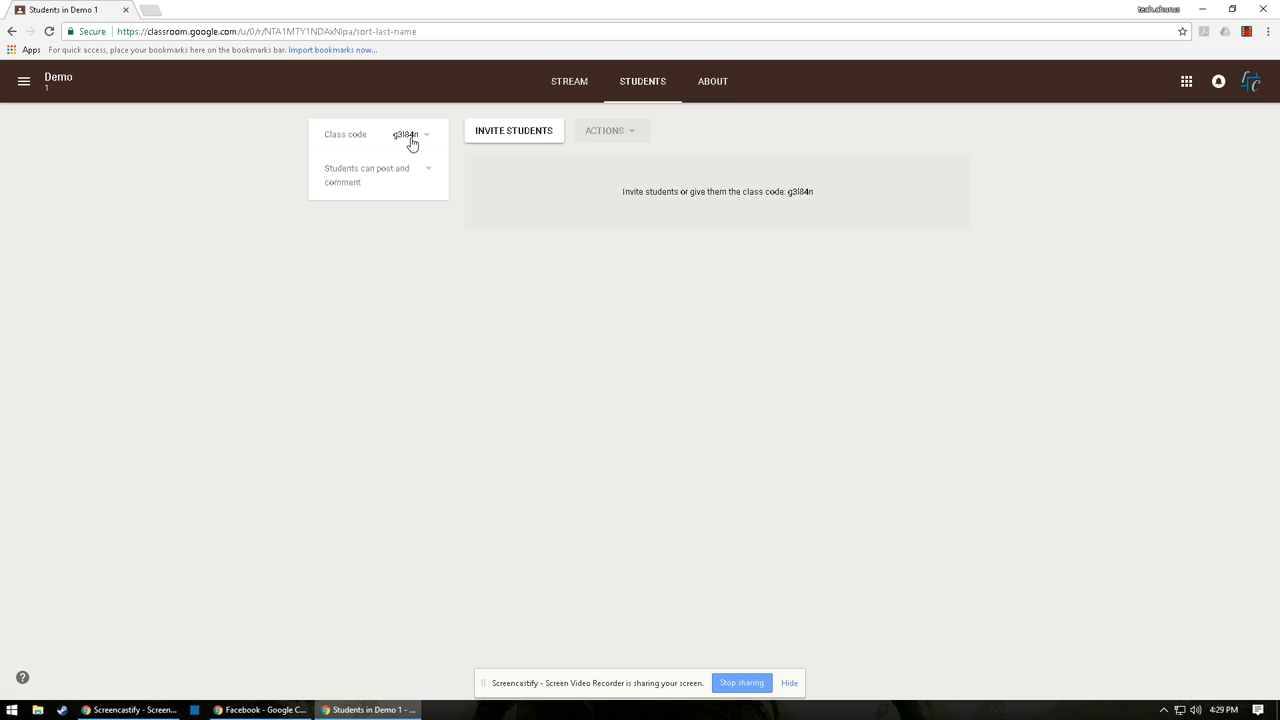
click(411, 141)
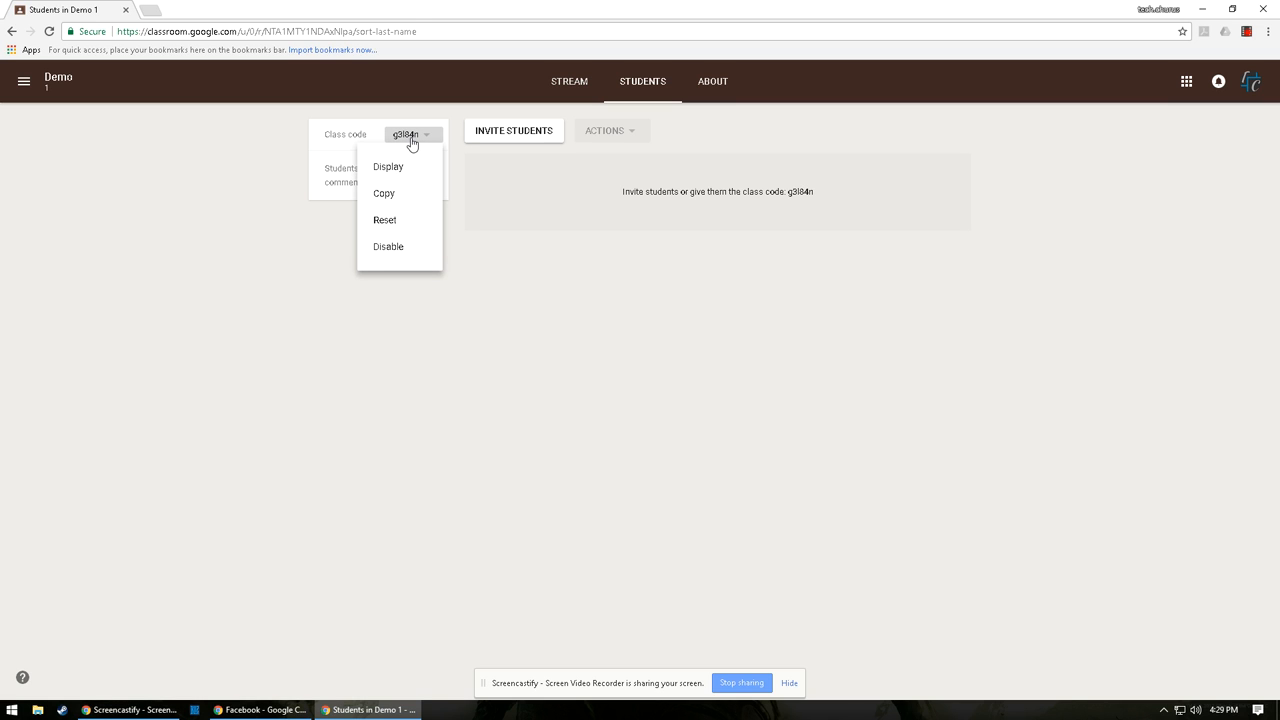
click(415, 222)
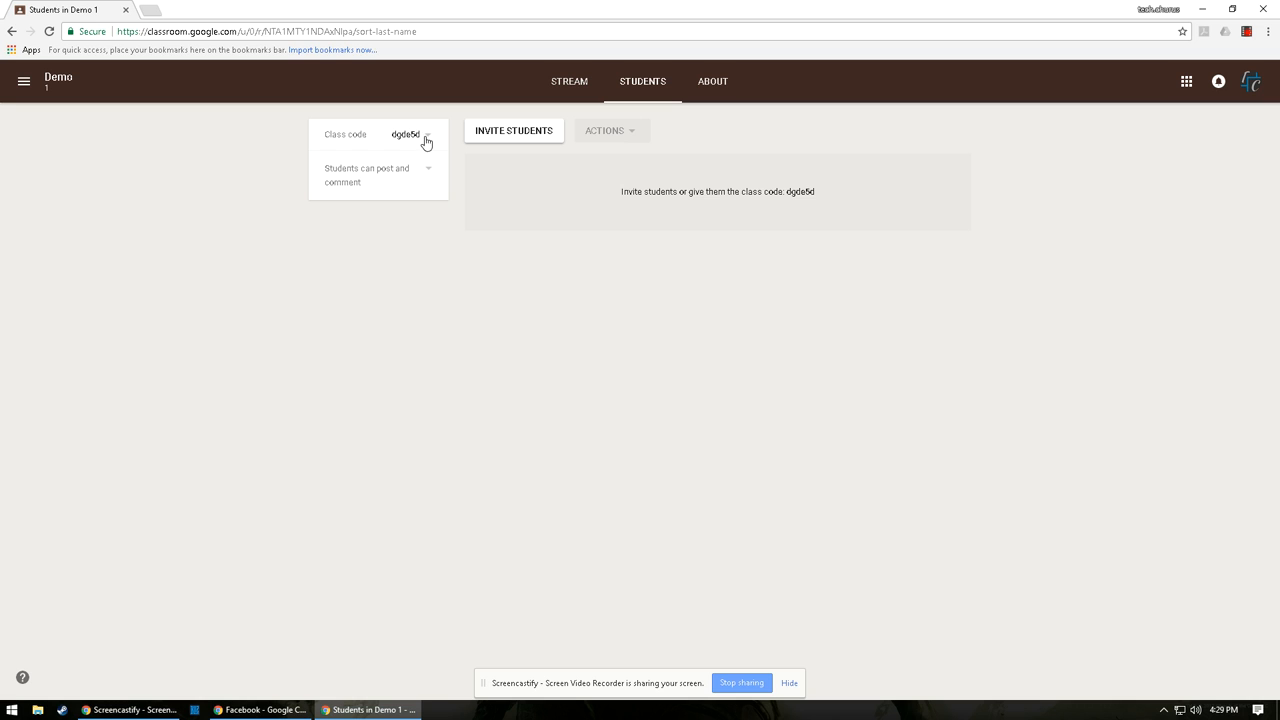
click(428, 136)
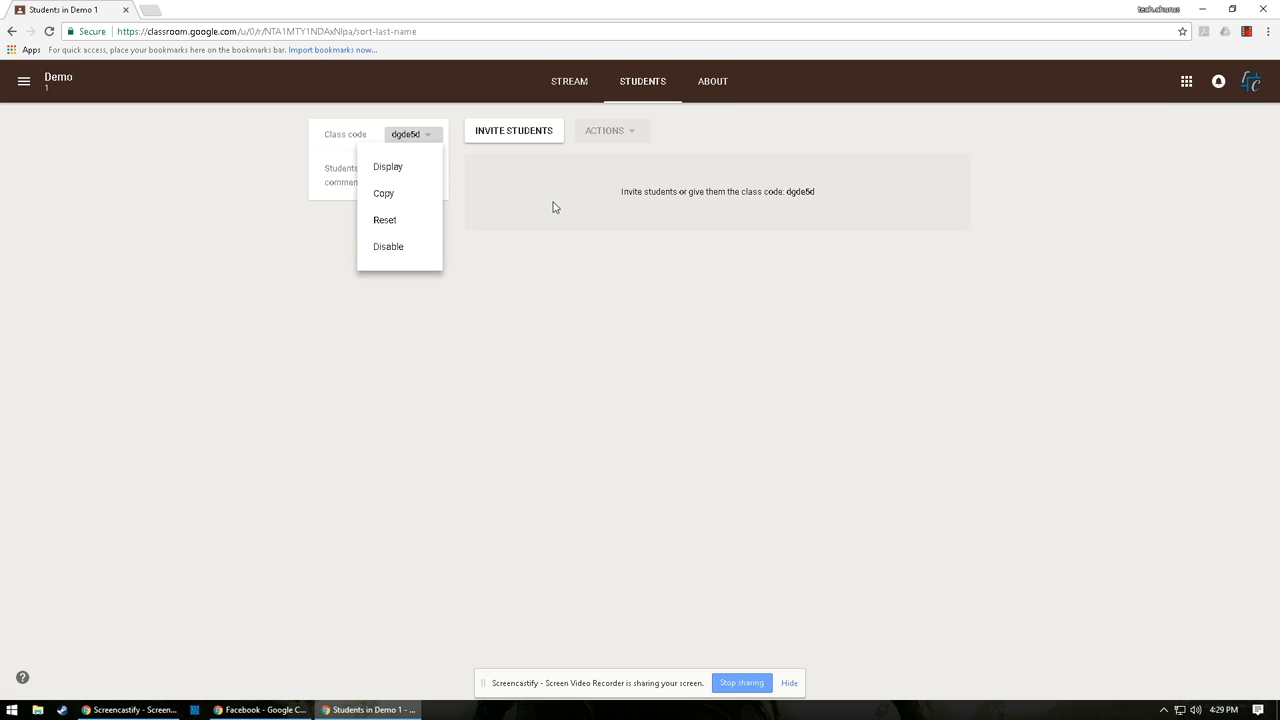
click(430, 176)
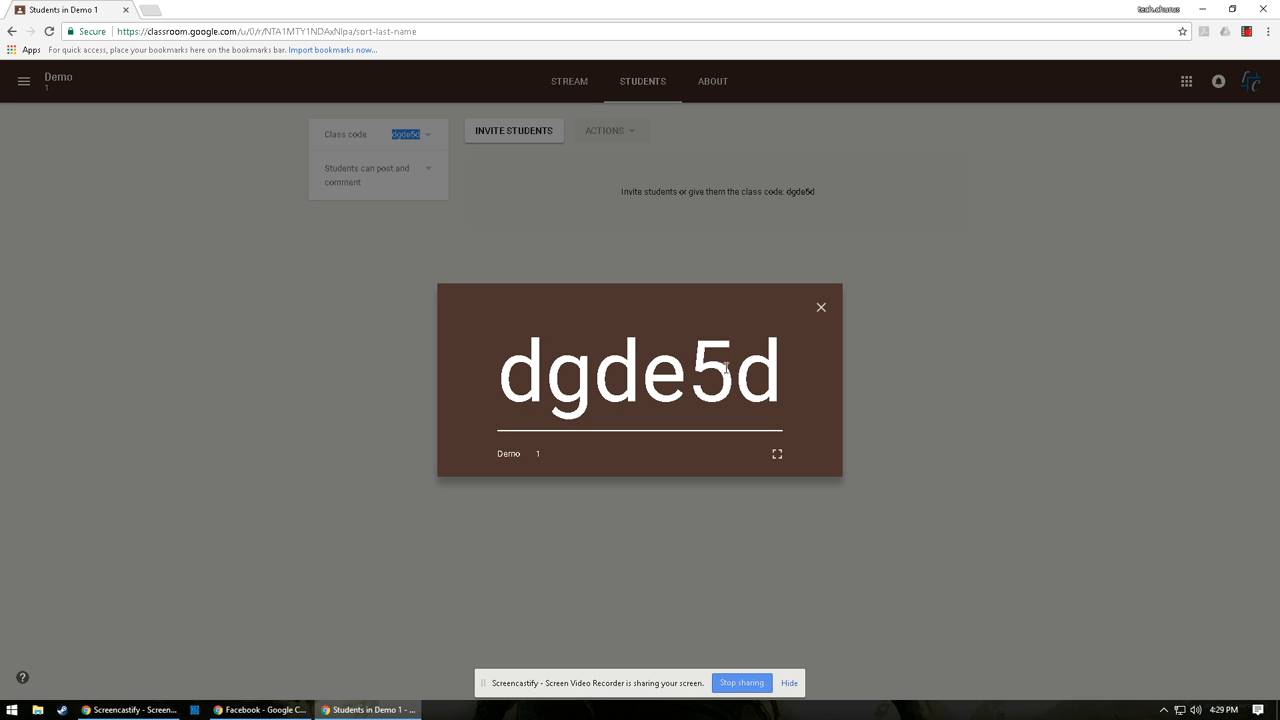
click(776, 455)
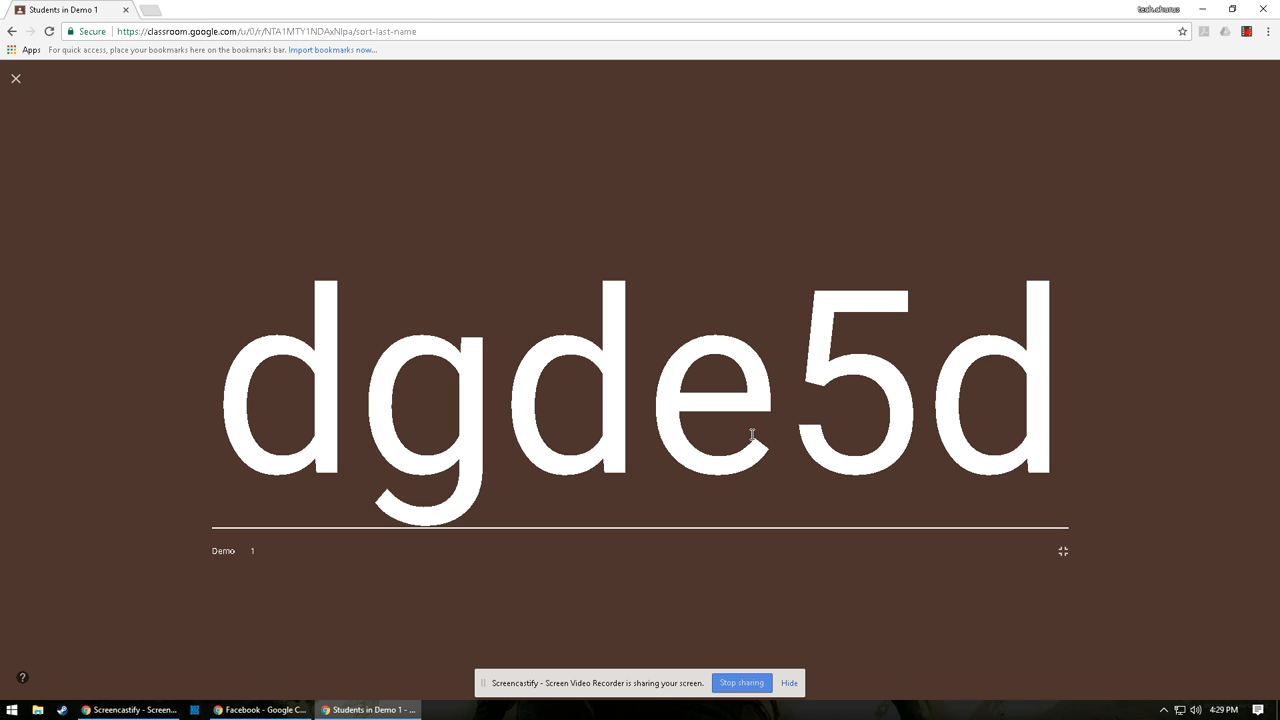
key(Escape)
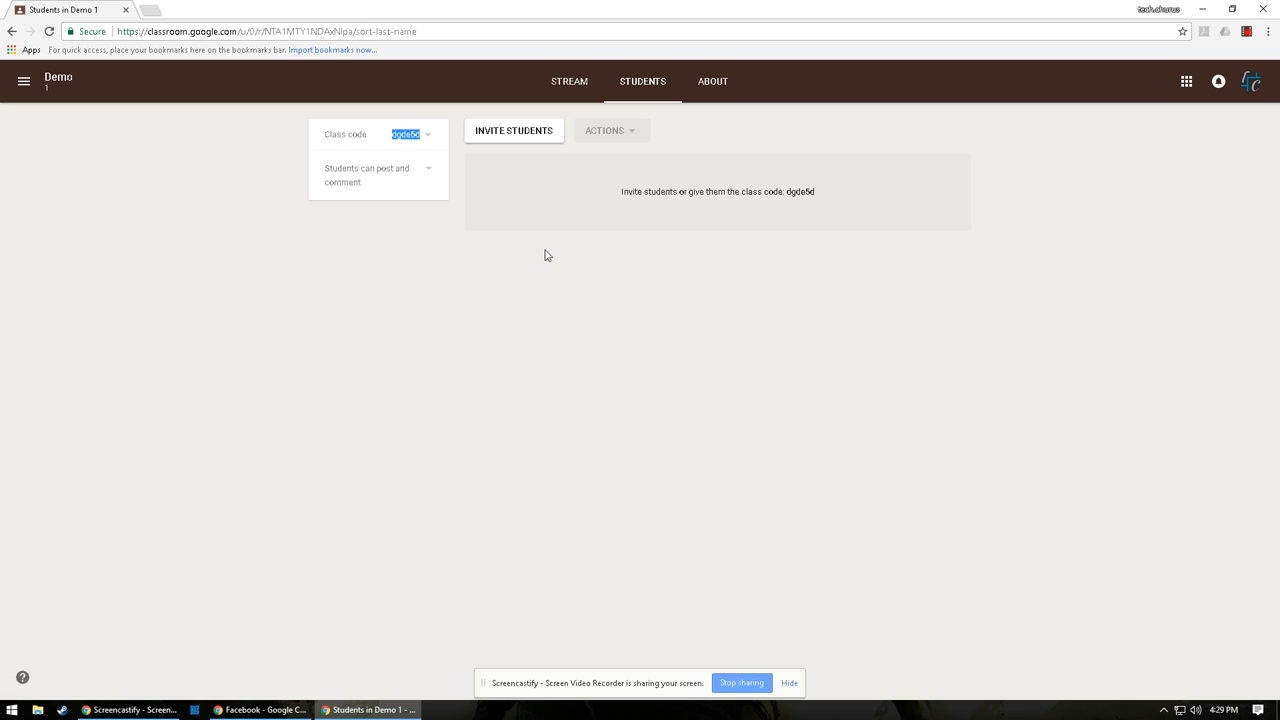
Show the permission options for 'Students can post and comment'.
click(388, 181)
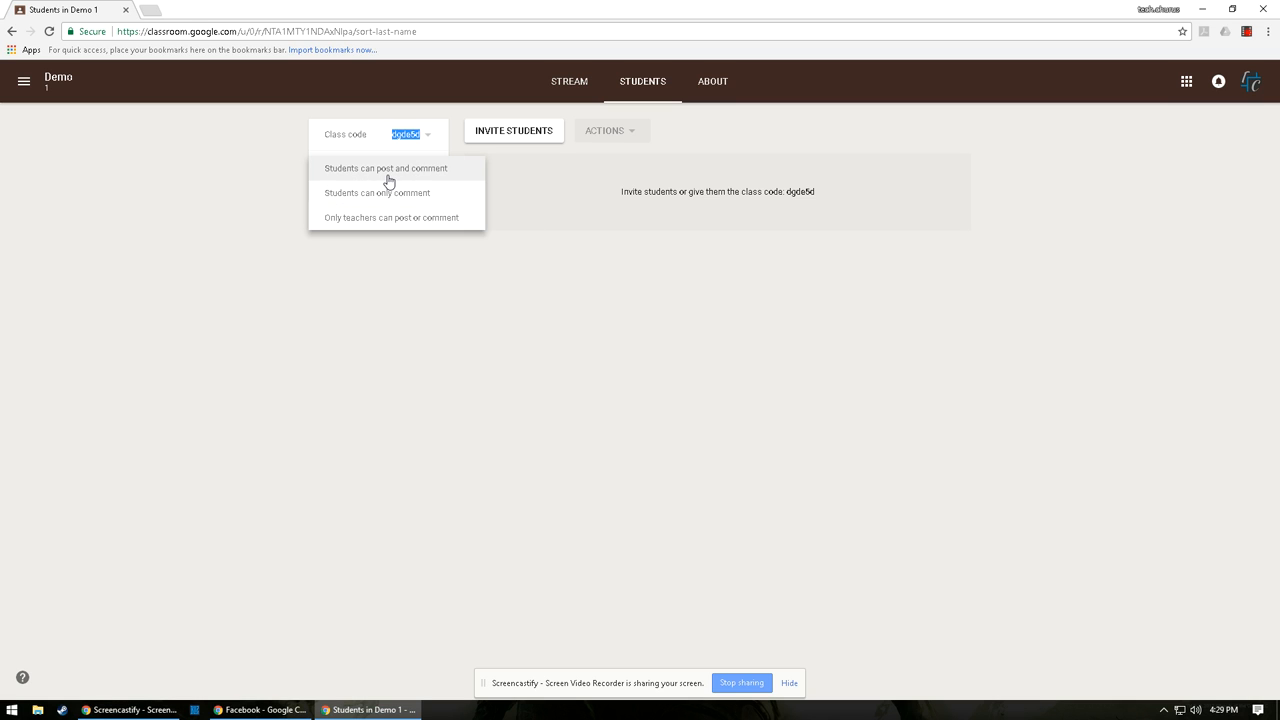